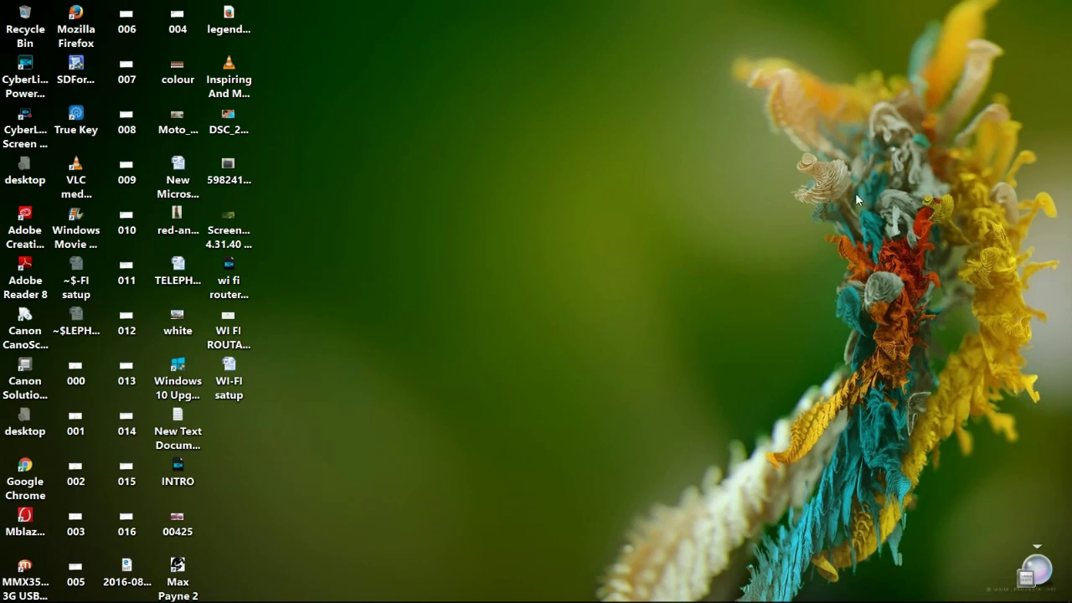
- Open This PC in File Explorer, examine the free space of the drives, and minimise the window
{"action": "right_click", "coordinate": [567, 254]}
{"action": "left_click", "coordinate": [587, 285]}
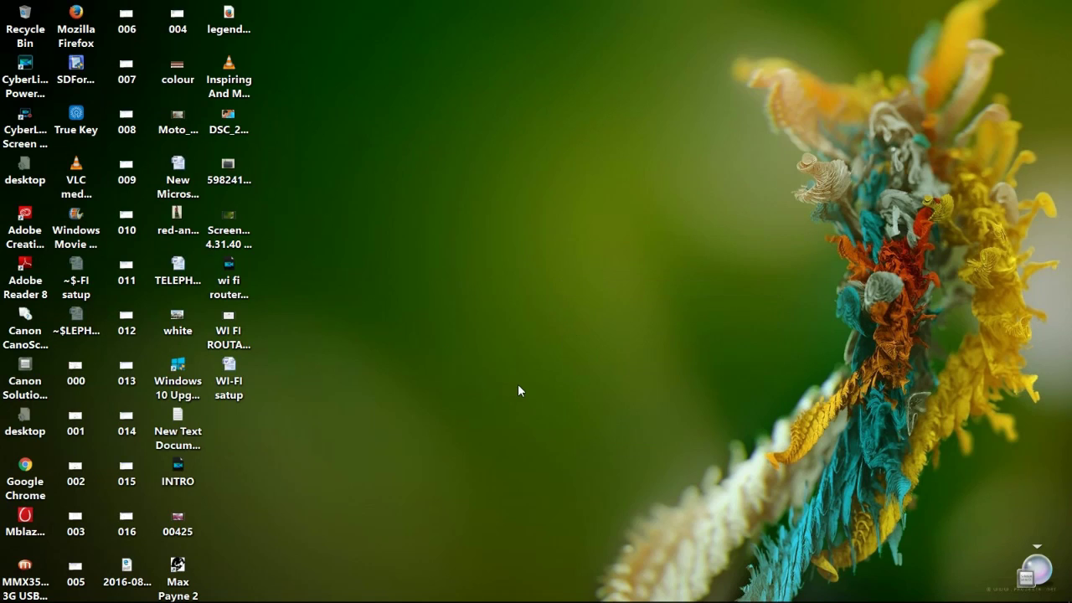
{"action": "mouse_move", "coordinate": [159, 599]}
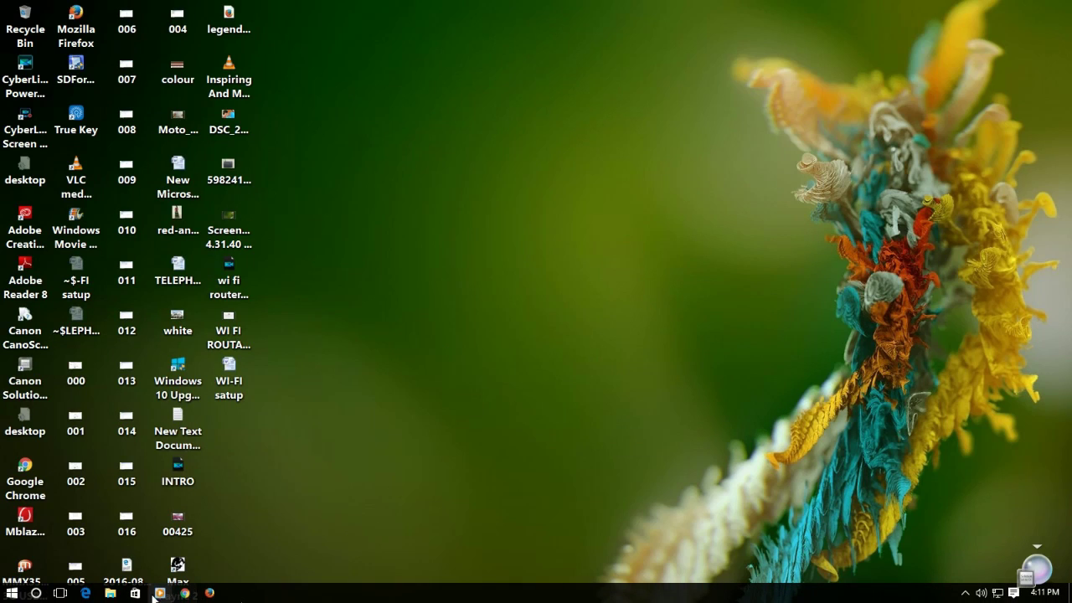
{"action": "left_click", "coordinate": [111, 593]}
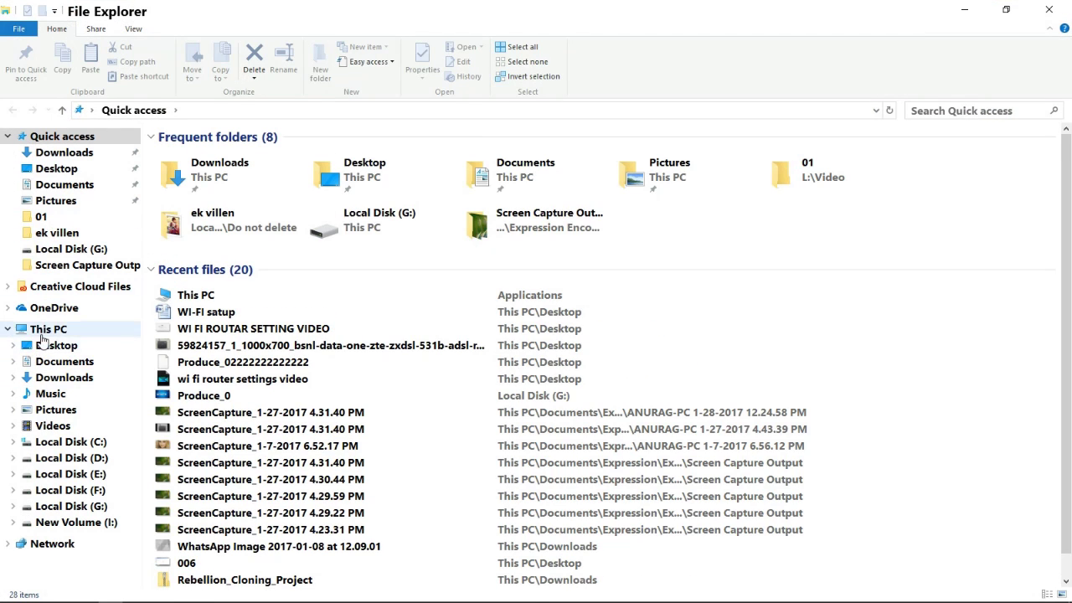
{"action": "left_click", "coordinate": [44, 330]}
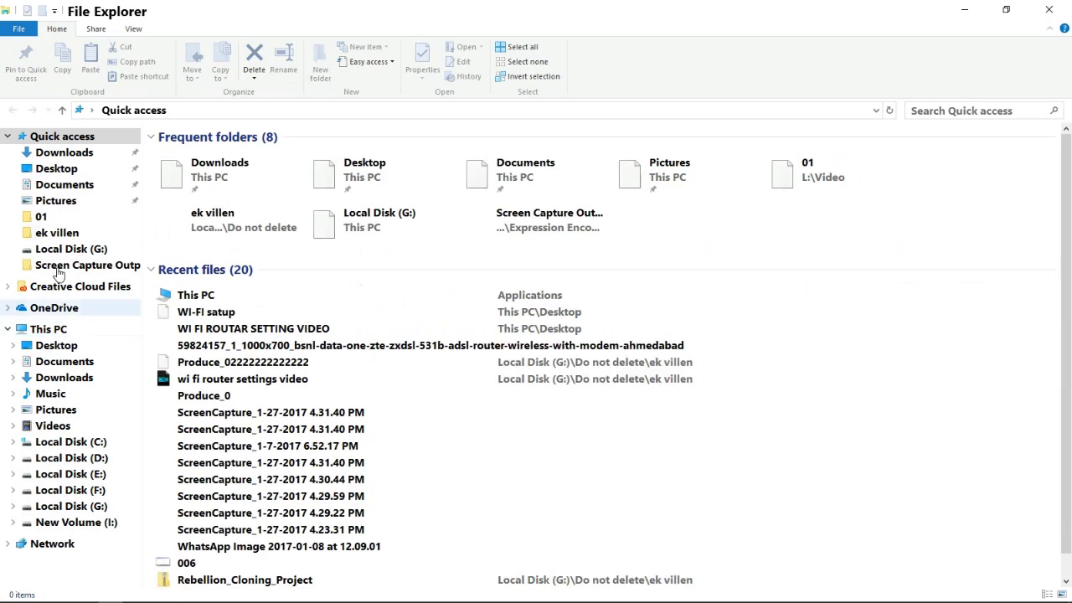
{"action": "left_click", "coordinate": [42, 331]}
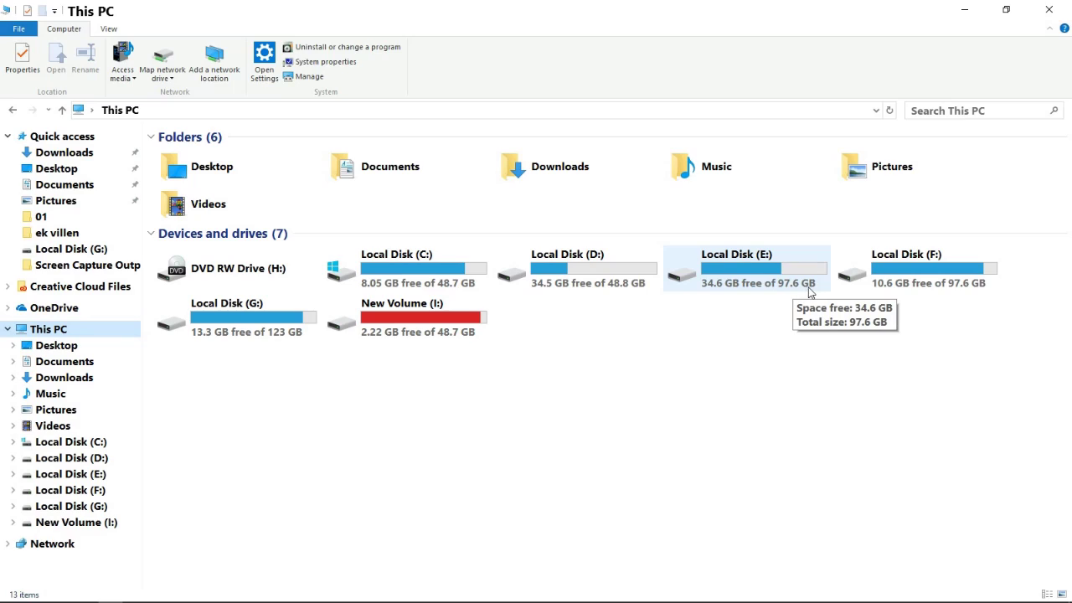
{"action": "left_click", "coordinate": [747, 299]}
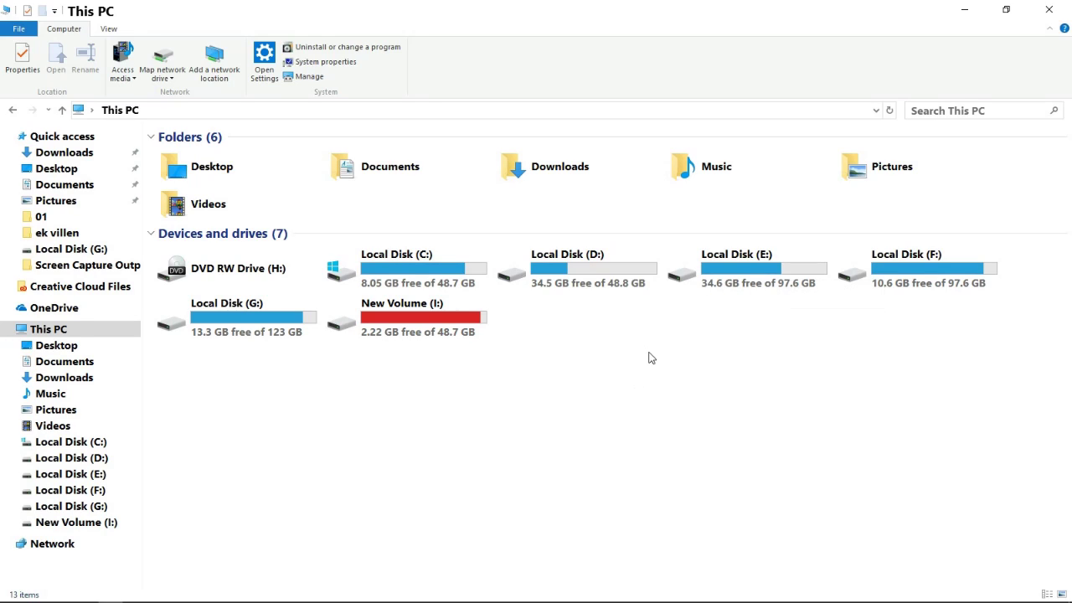
{"action": "left_click", "coordinate": [965, 10]}
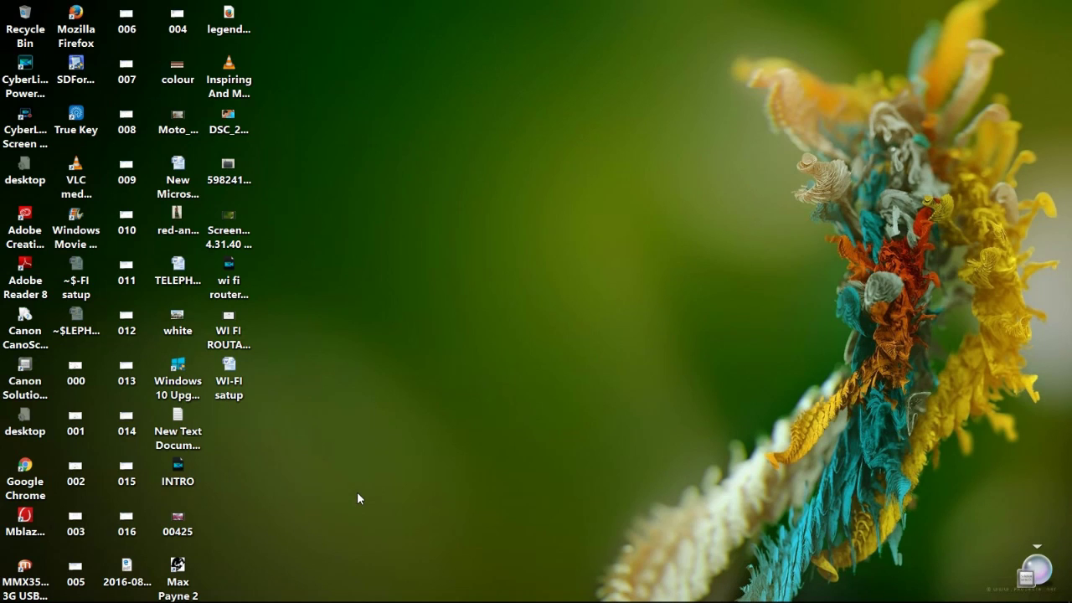
- Open the Computer Management console for This PC, maximise it, and show Disk Management
{"action": "key", "text": "super"}
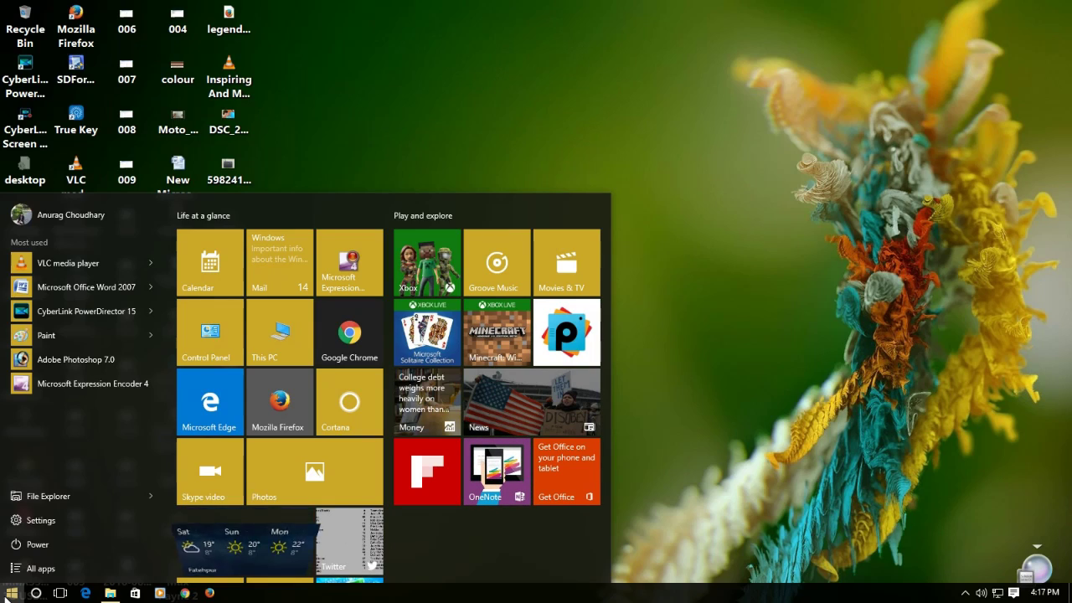
{"action": "right_click", "coordinate": [279, 349]}
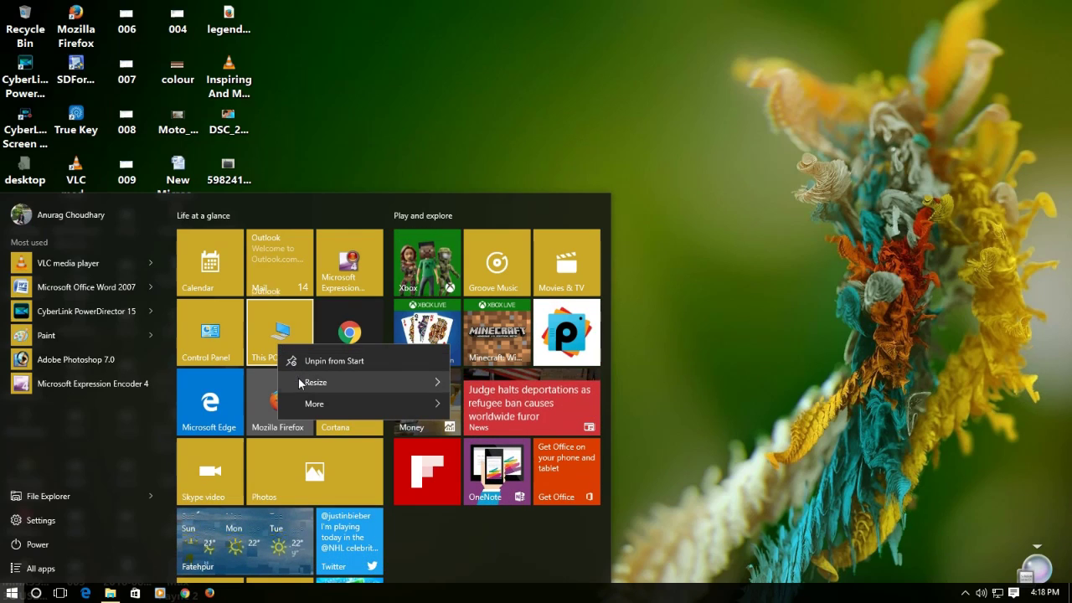
{"action": "mouse_move", "coordinate": [315, 406]}
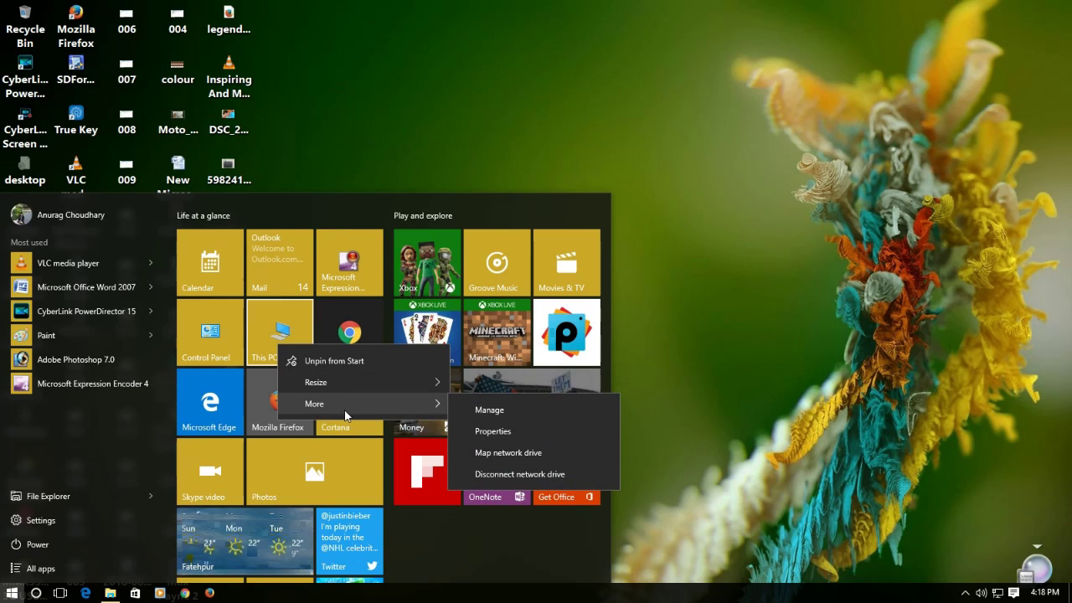
{"action": "left_click", "coordinate": [486, 410]}
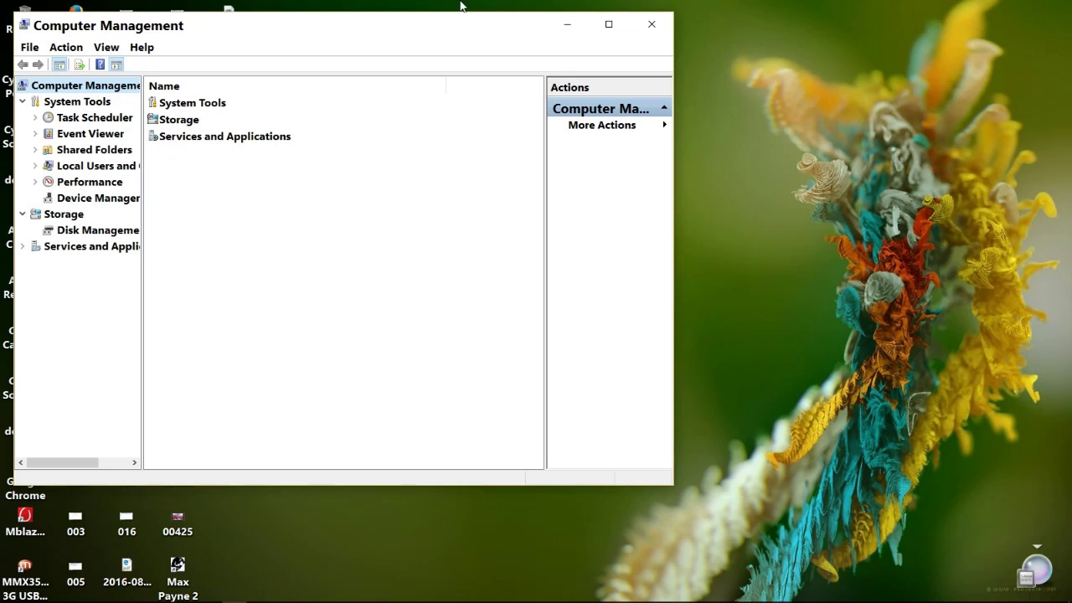
{"action": "left_click", "coordinate": [609, 24]}
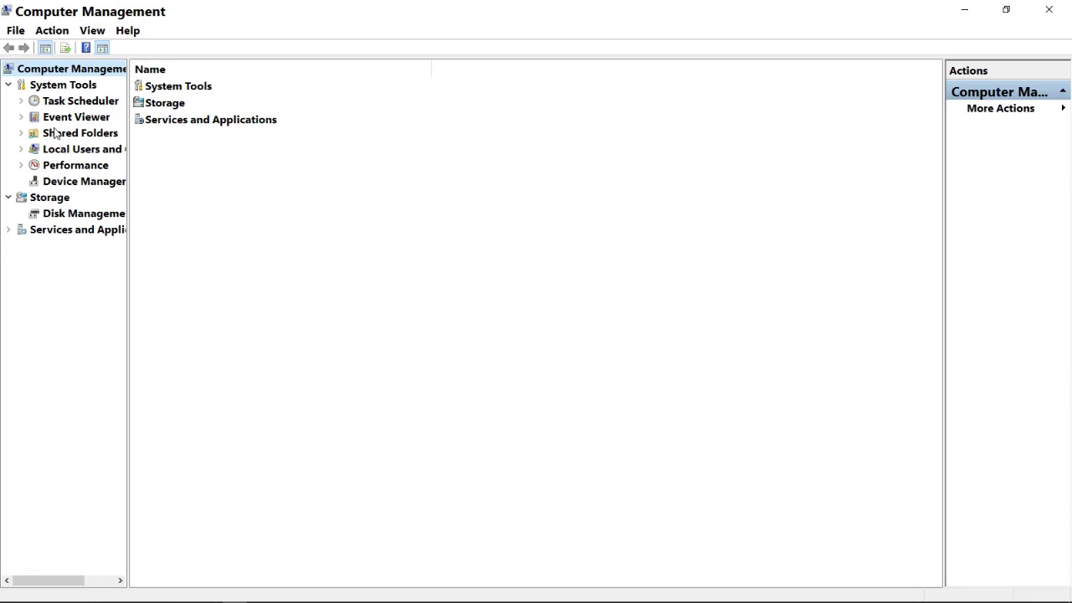
{"action": "left_click", "coordinate": [61, 210]}
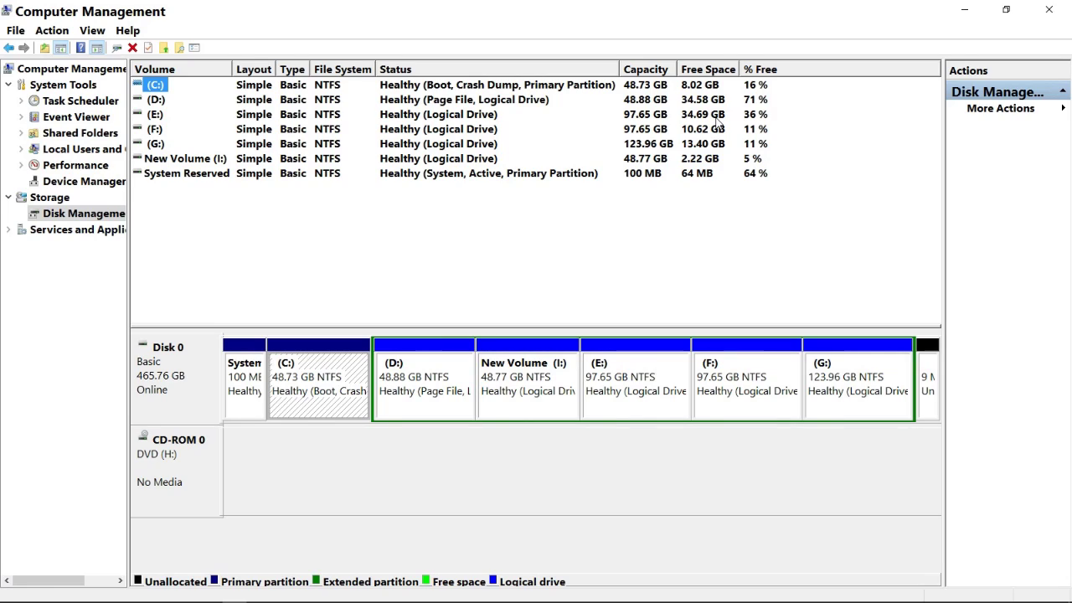
- Shrink the E: volume by 20000 MB and check the drives in File Explorer
{"action": "right_click", "coordinate": [642, 372]}
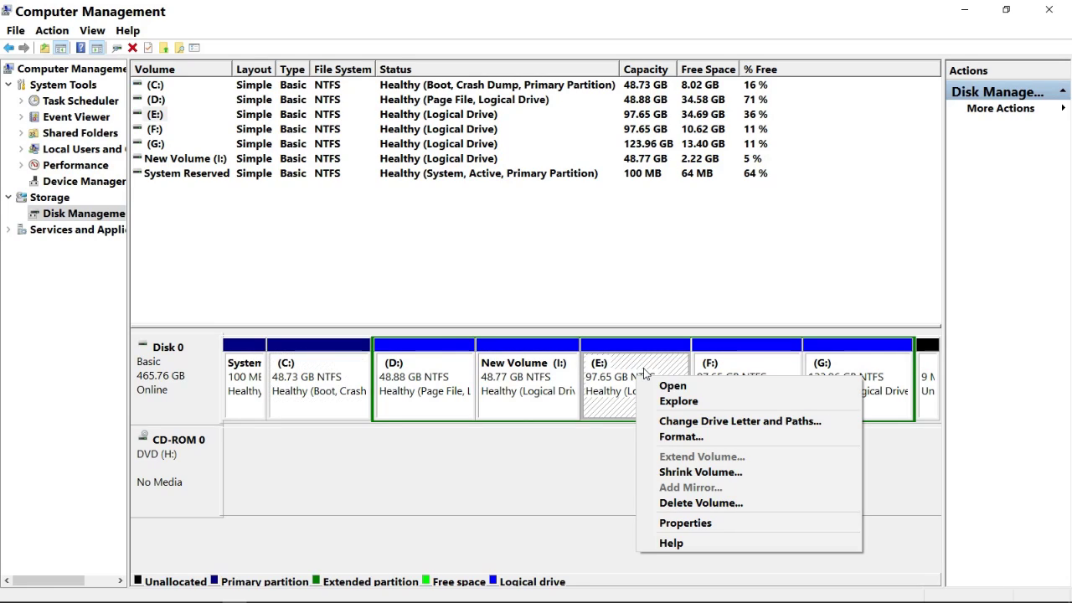
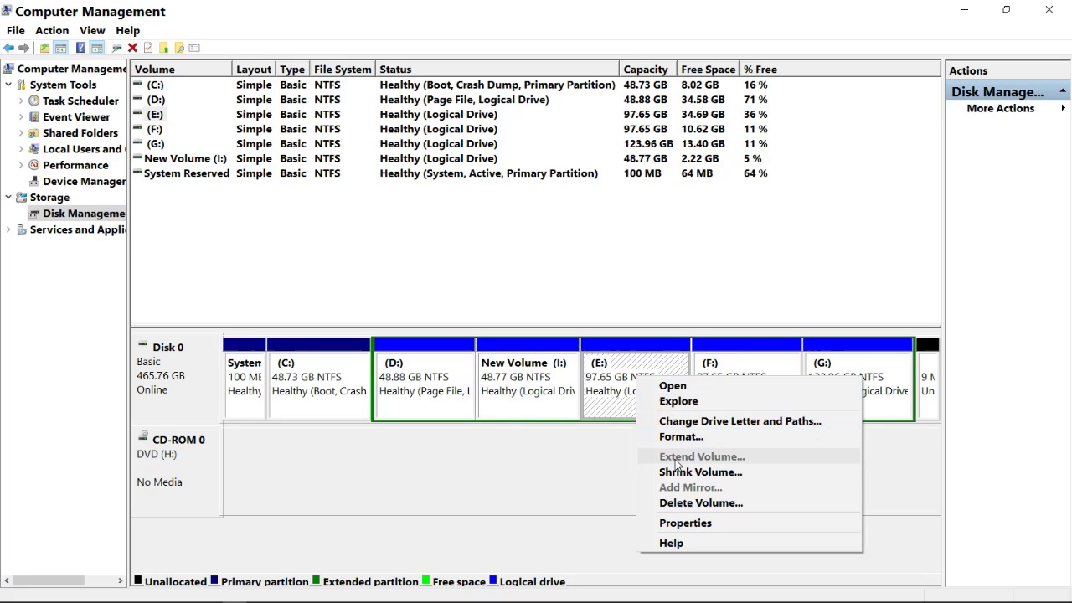
{"action": "left_click", "coordinate": [740, 473]}
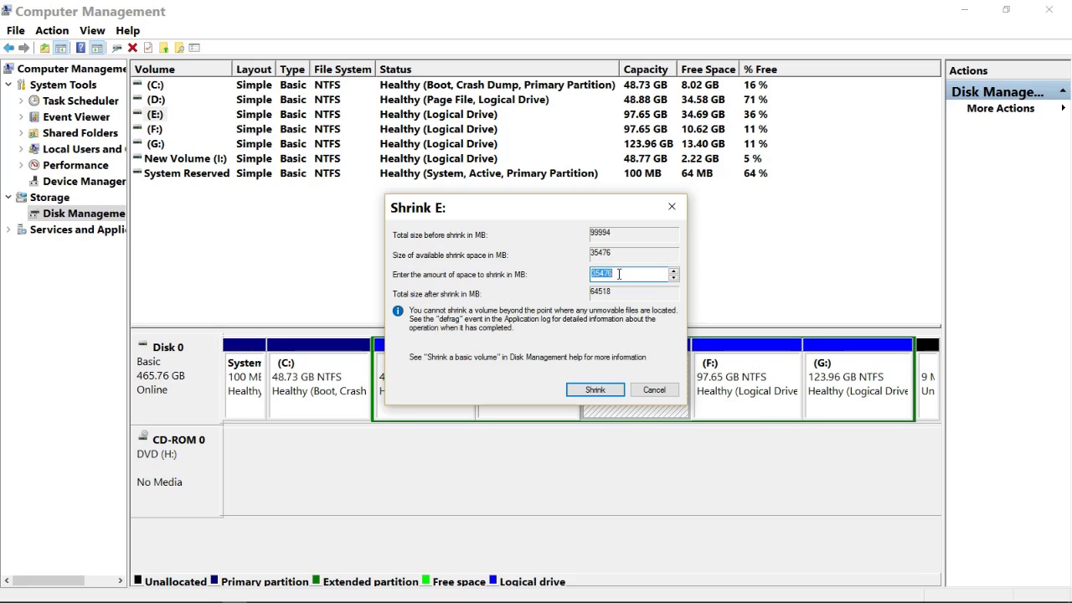
{"action": "left_click", "coordinate": [597, 390]}
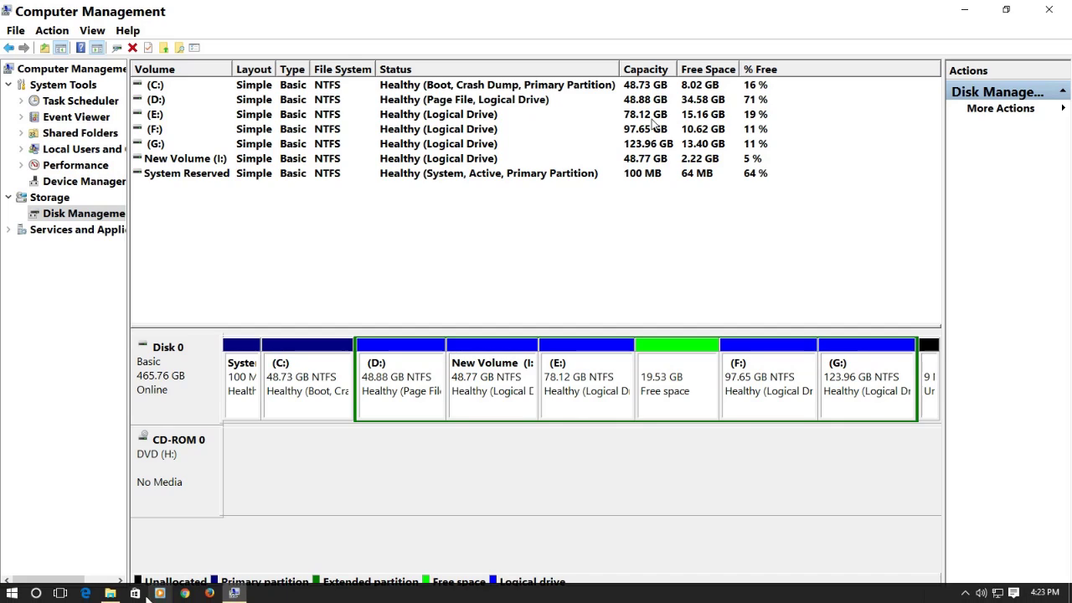
{"action": "left_click", "coordinate": [110, 593]}
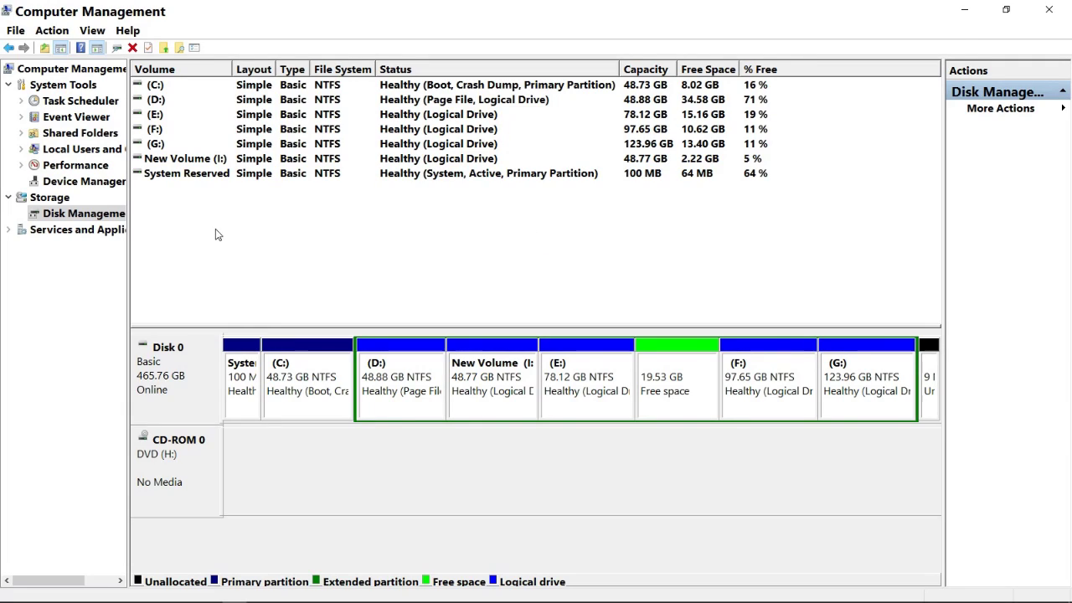
- Start a new simple volume in the free space next to E: on Disk 0 and proceed to its size setting
{"action": "right_click", "coordinate": [662, 384]}
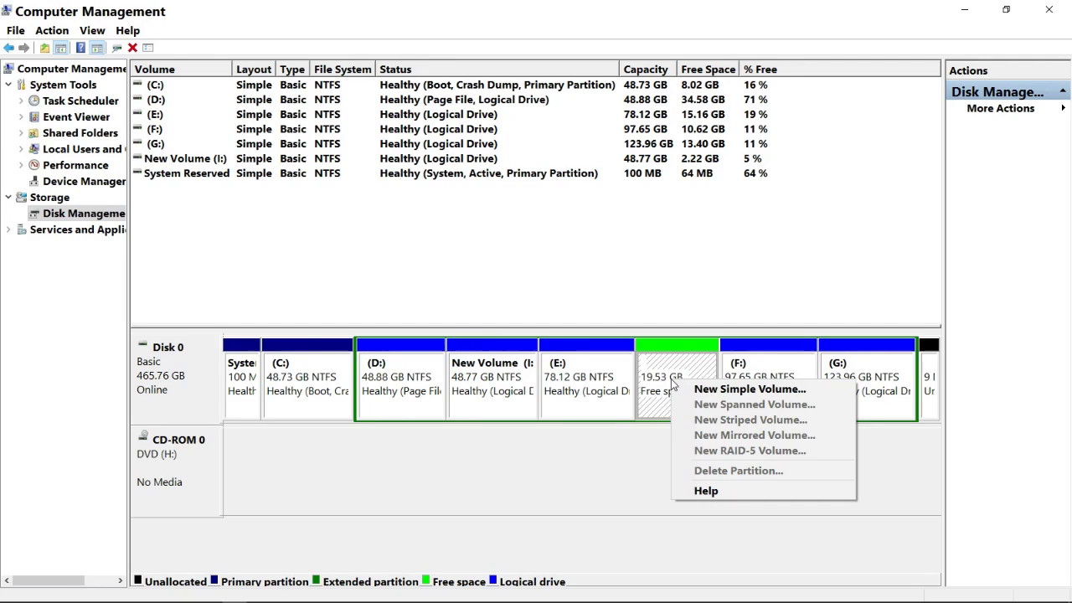
{"action": "key", "text": "Escape"}
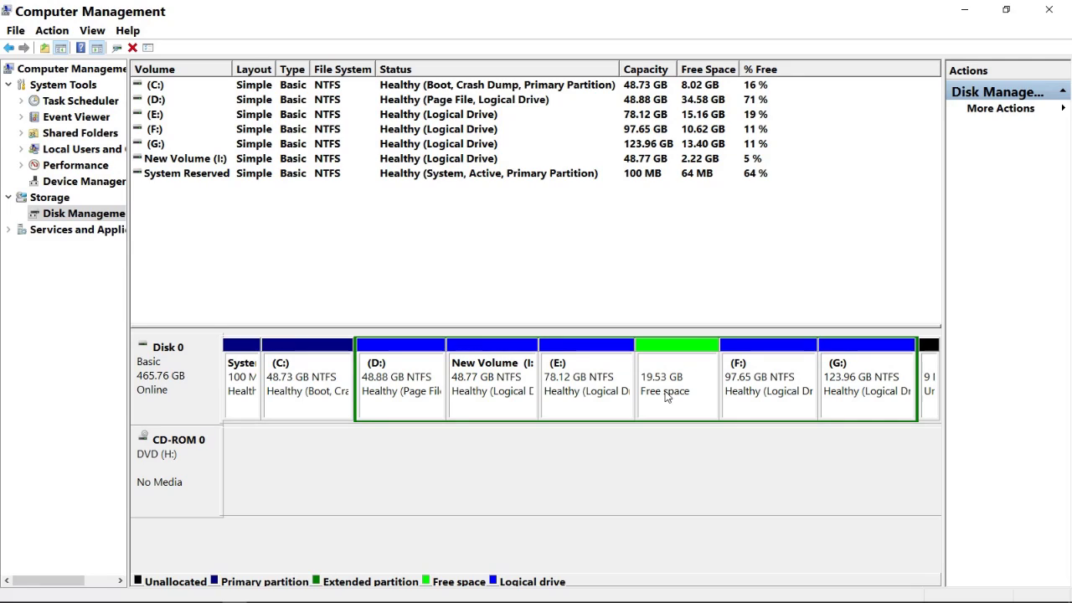
{"action": "right_click", "coordinate": [667, 397]}
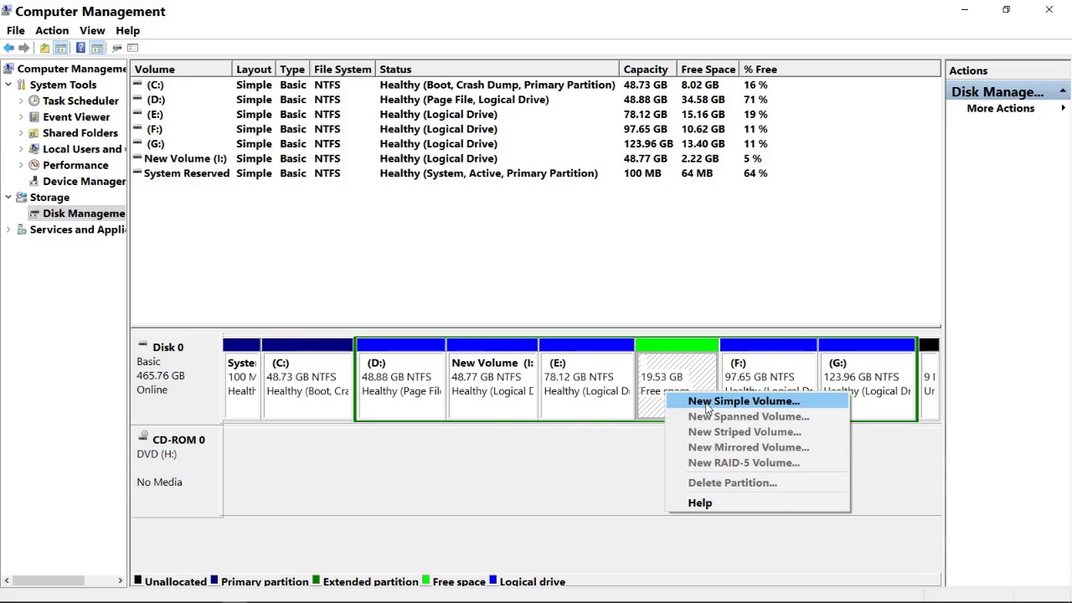
{"action": "left_click", "coordinate": [743, 402]}
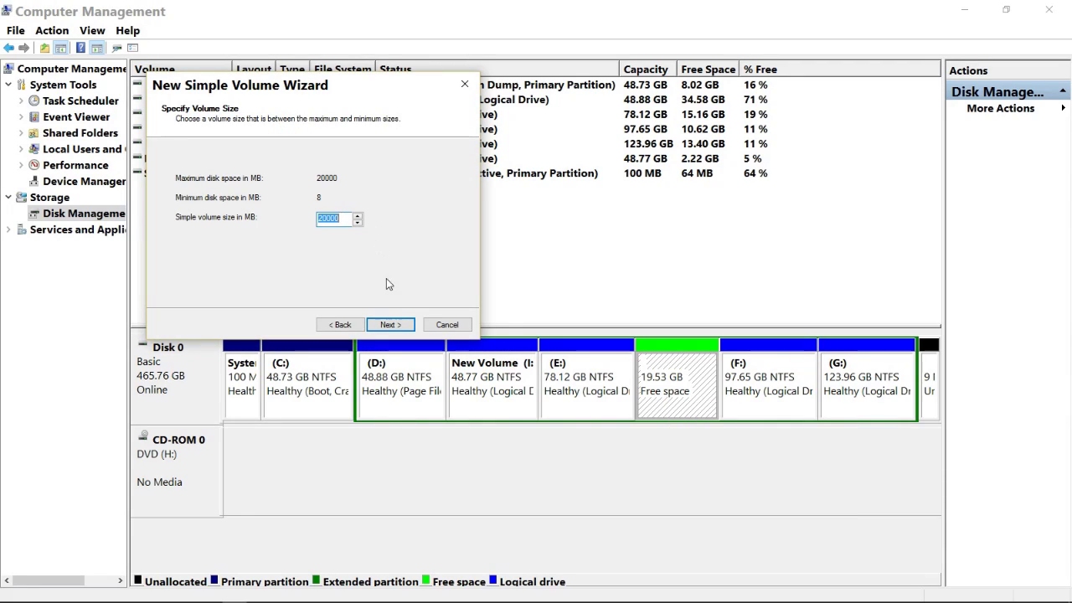
- Try a simple volume size of 20001 MB
{"action": "left_click", "coordinate": [332, 218]}
{"action": "double_click", "coordinate": [331, 218]}
{"action": "left_click", "coordinate": [347, 221]}
{"action": "double_click", "coordinate": [347, 220]}
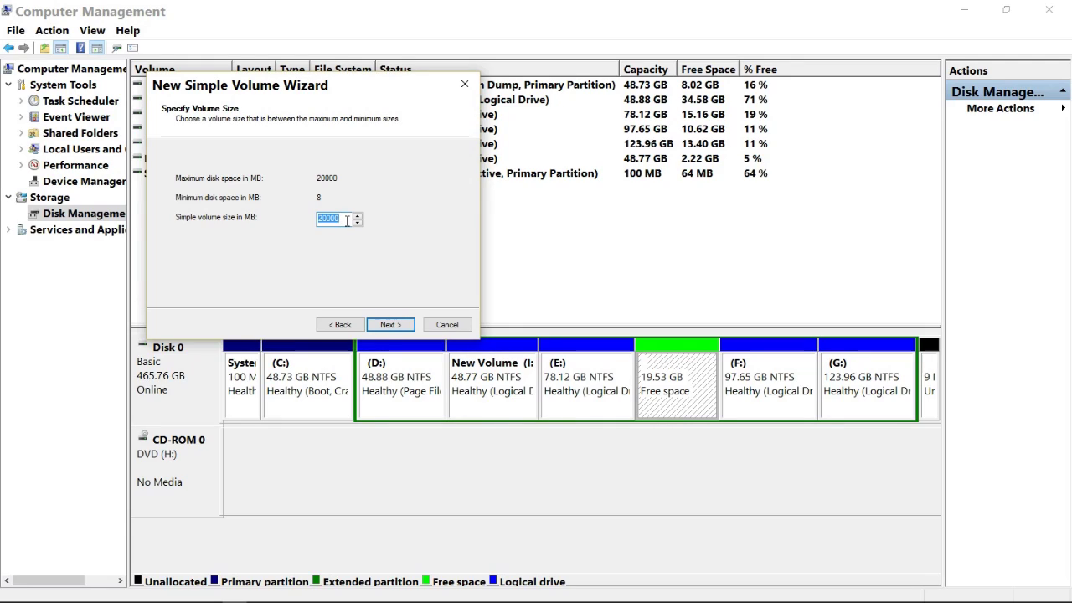
{"action": "left_click", "coordinate": [339, 219]}
{"action": "key", "text": "BackSpace"}
{"action": "type", "text": "1"}
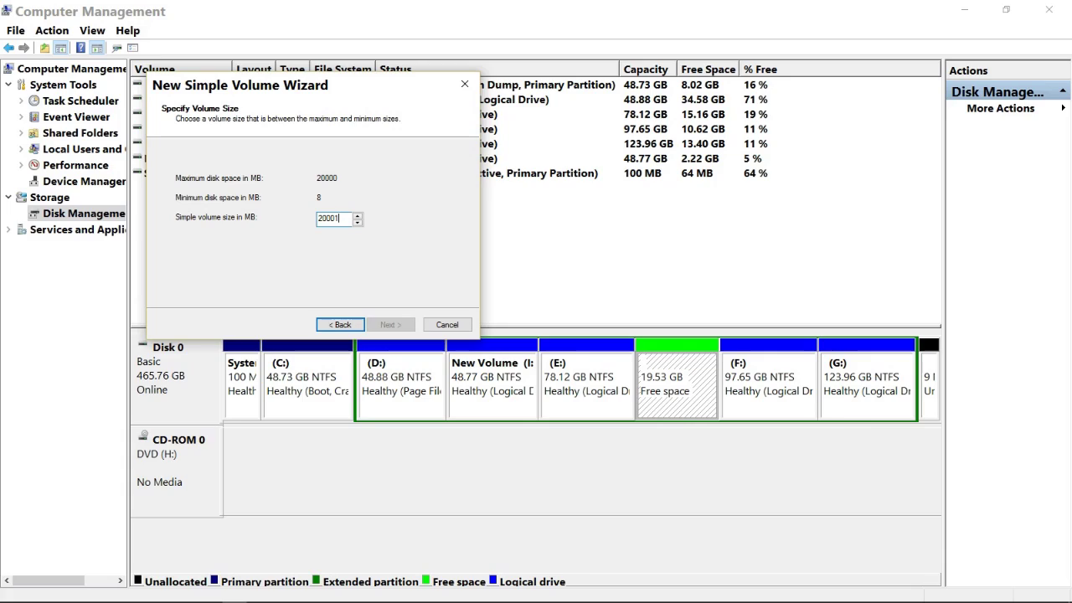
{"action": "key", "text": "BackSpace"}
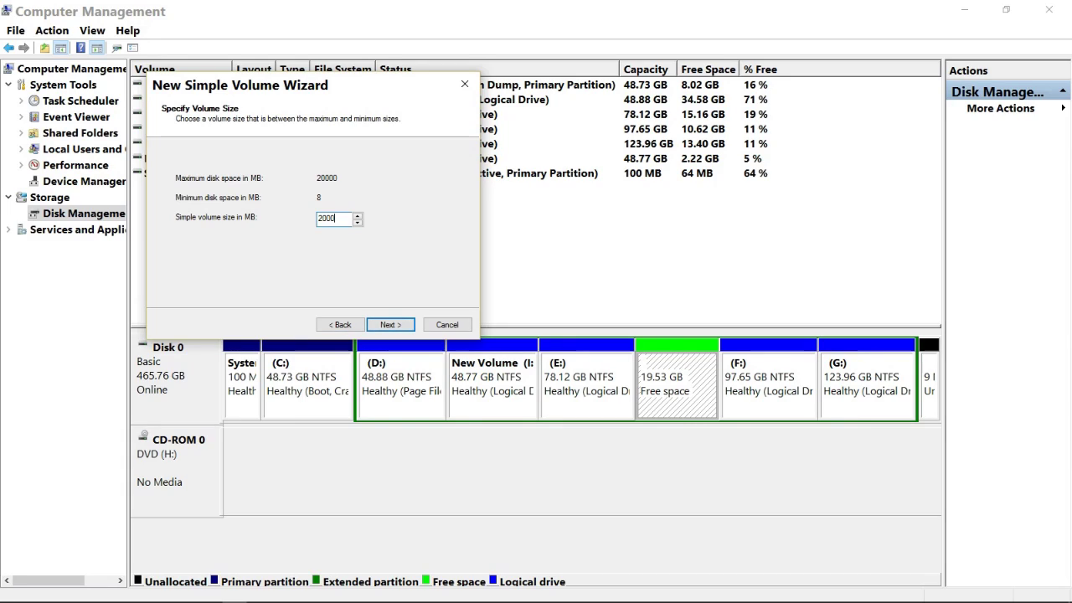
{"action": "type", "text": "0"}
{"action": "key", "text": "BackSpace"}
{"action": "type", "text": "1"}
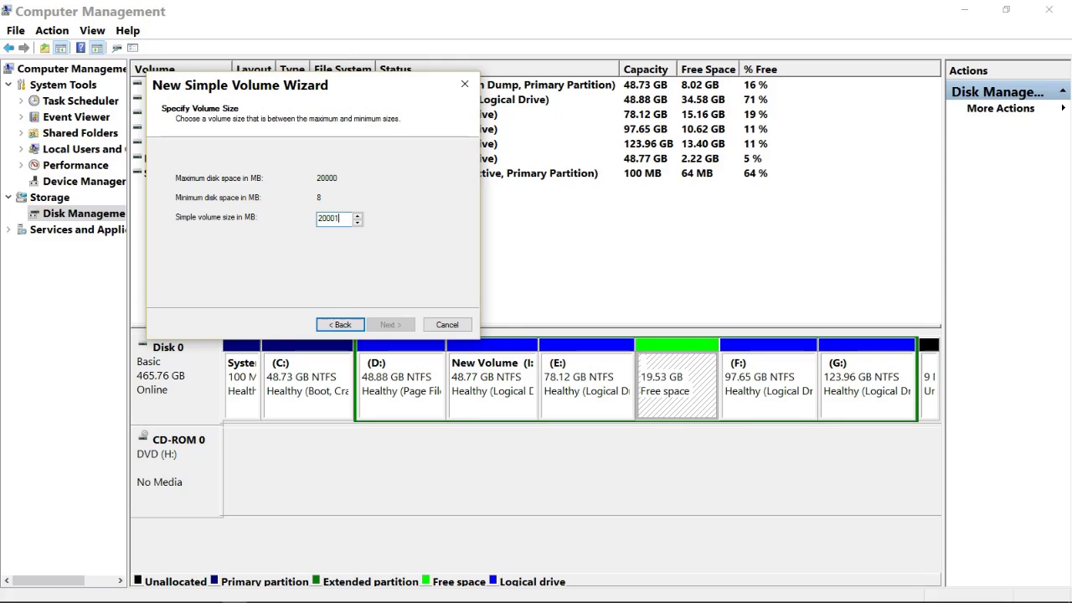
{"action": "key", "text": "BackSpace"}
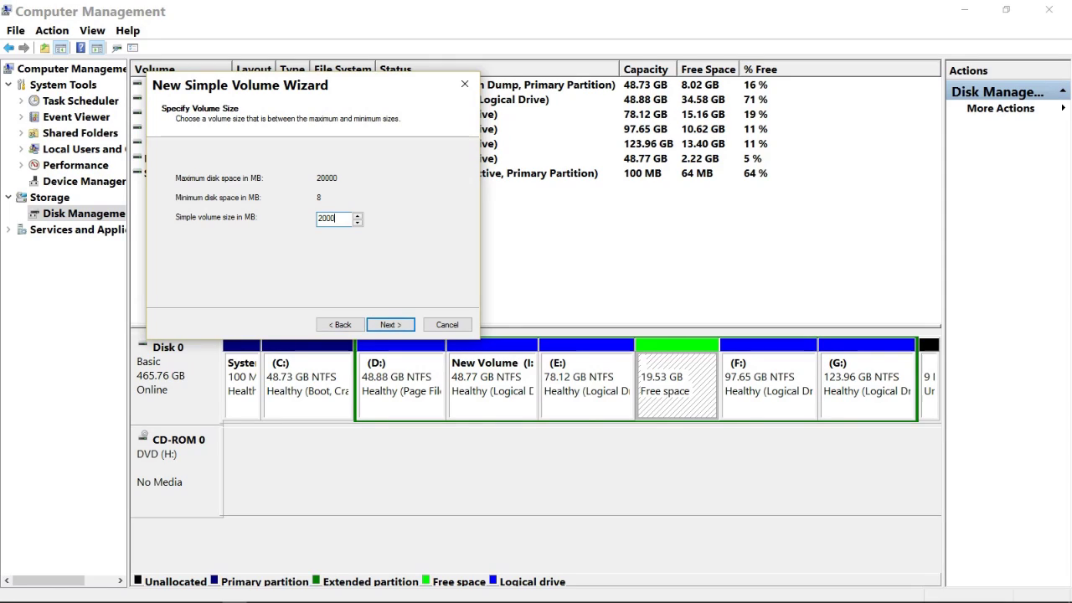
- Create the 20000 MB simple volume with drive letter J, NTFS file system, default allocation unit size, label New Volume and quick format
{"action": "left_click", "coordinate": [386, 326]}
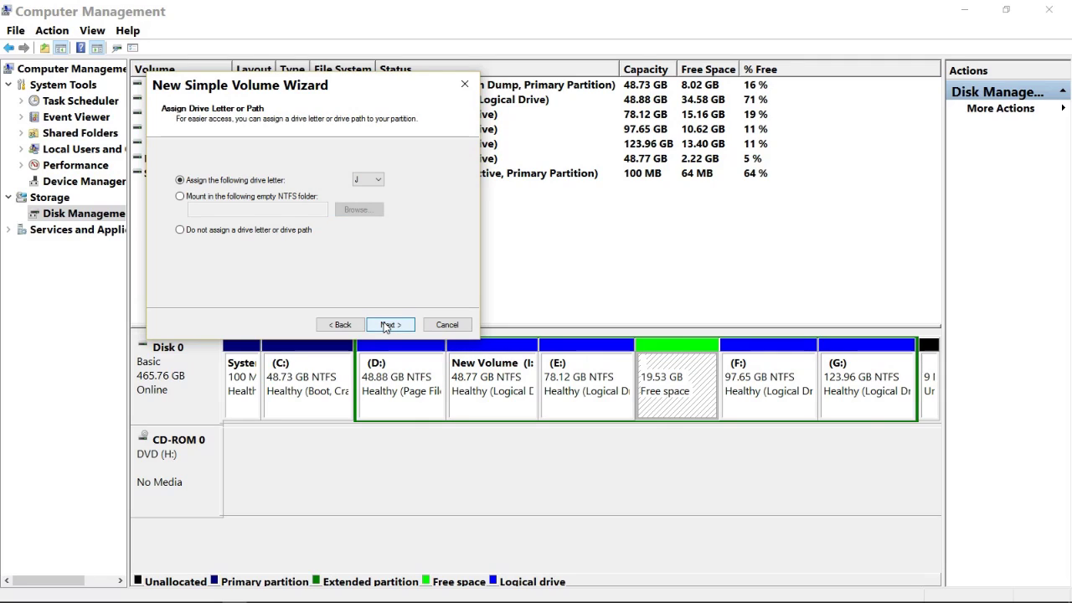
{"action": "left_click", "coordinate": [386, 326]}
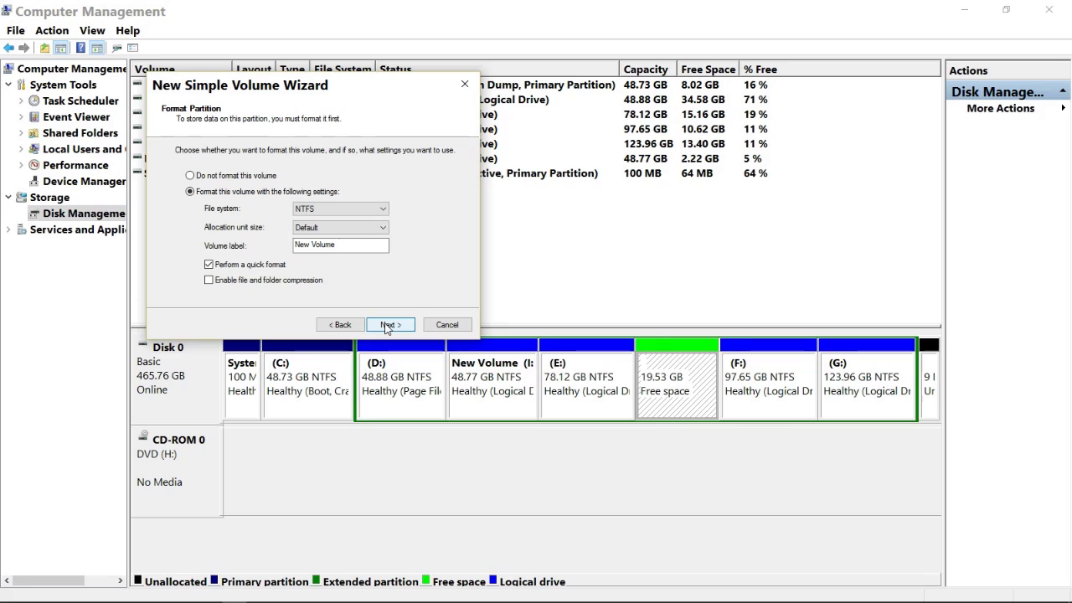
{"action": "left_click", "coordinate": [387, 326]}
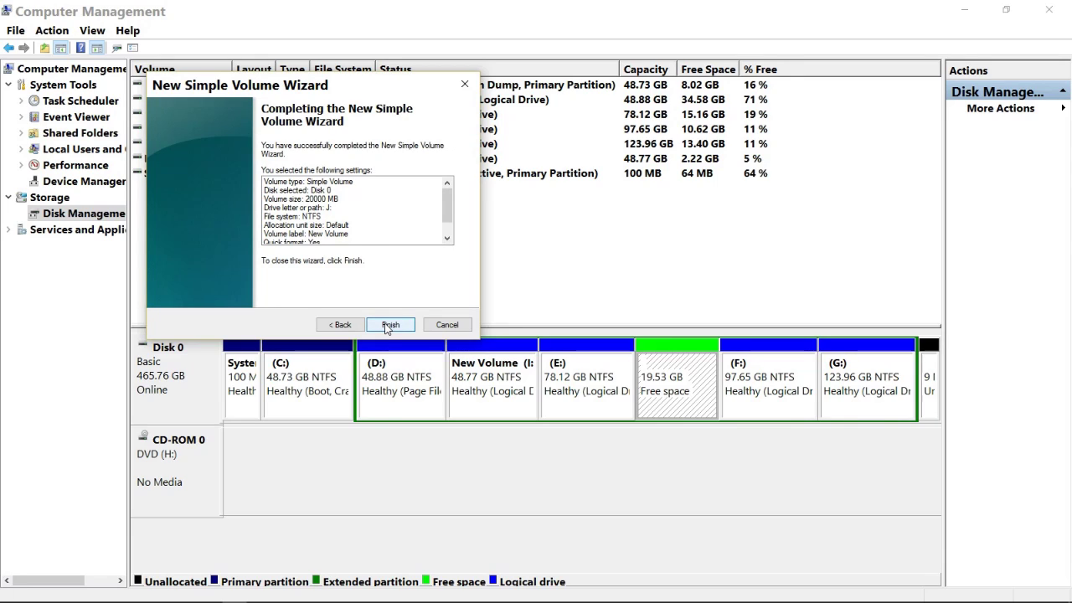
{"action": "left_click", "coordinate": [389, 325]}
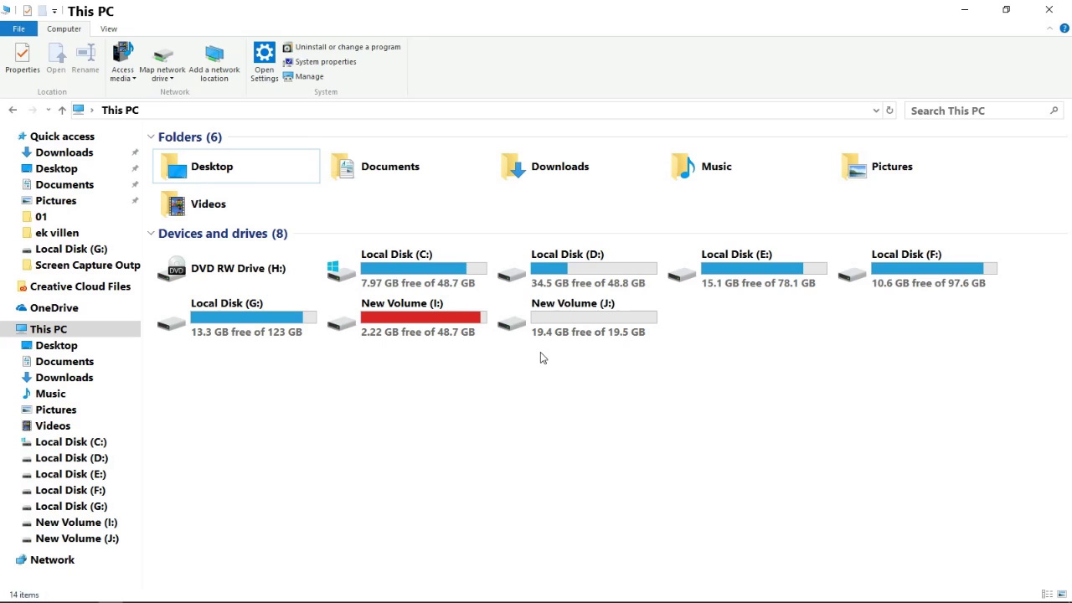
- Check New Volume (J:) in This PC and examine the operations available for it in Disk Management
{"action": "left_click", "coordinate": [556, 331]}
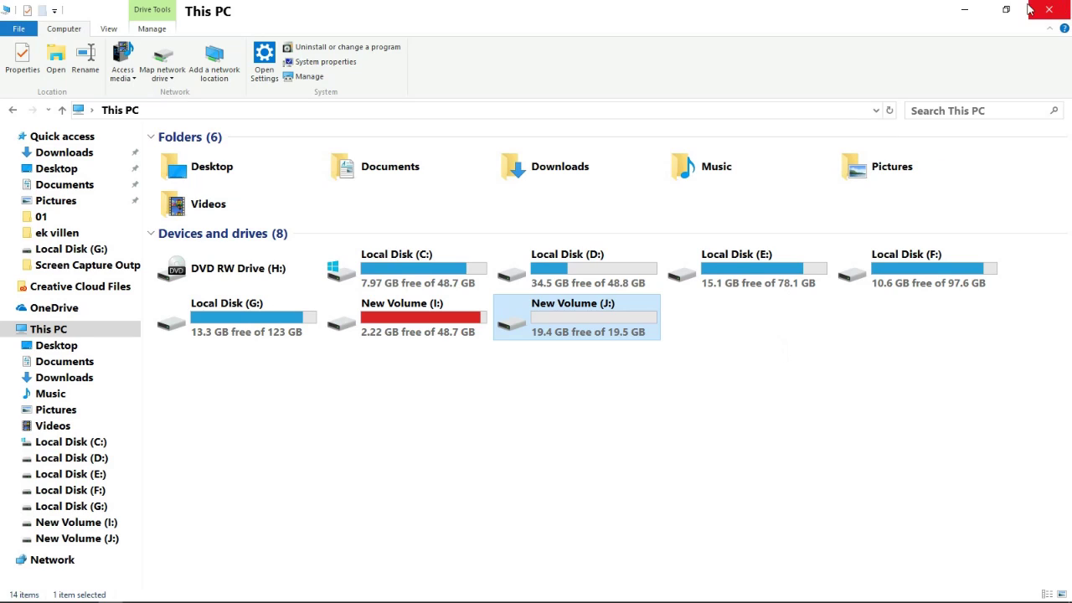
{"action": "left_click", "coordinate": [968, 9]}
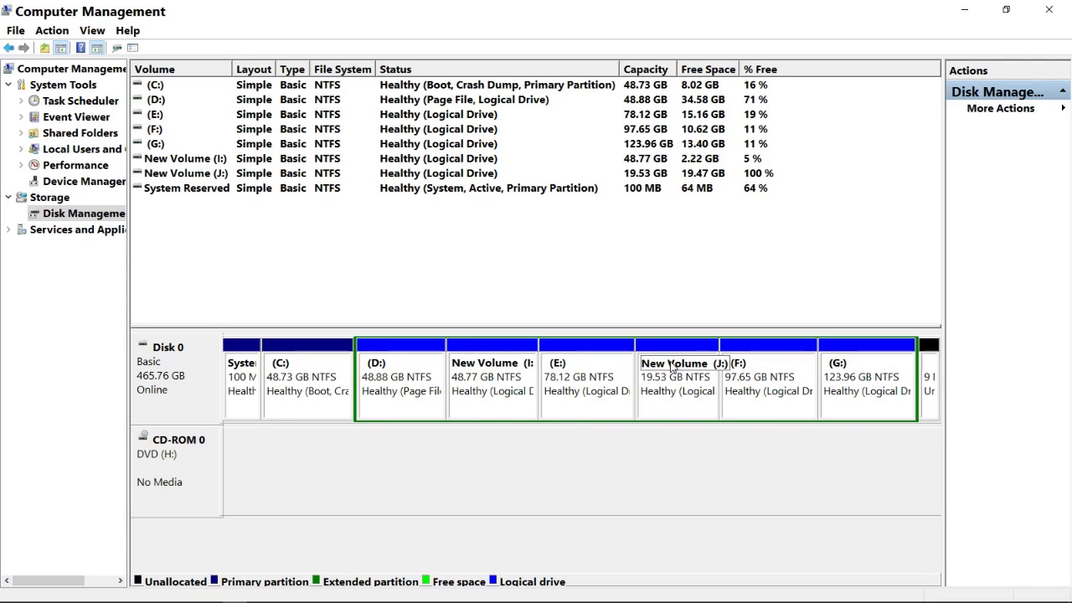
{"action": "right_click", "coordinate": [670, 369]}
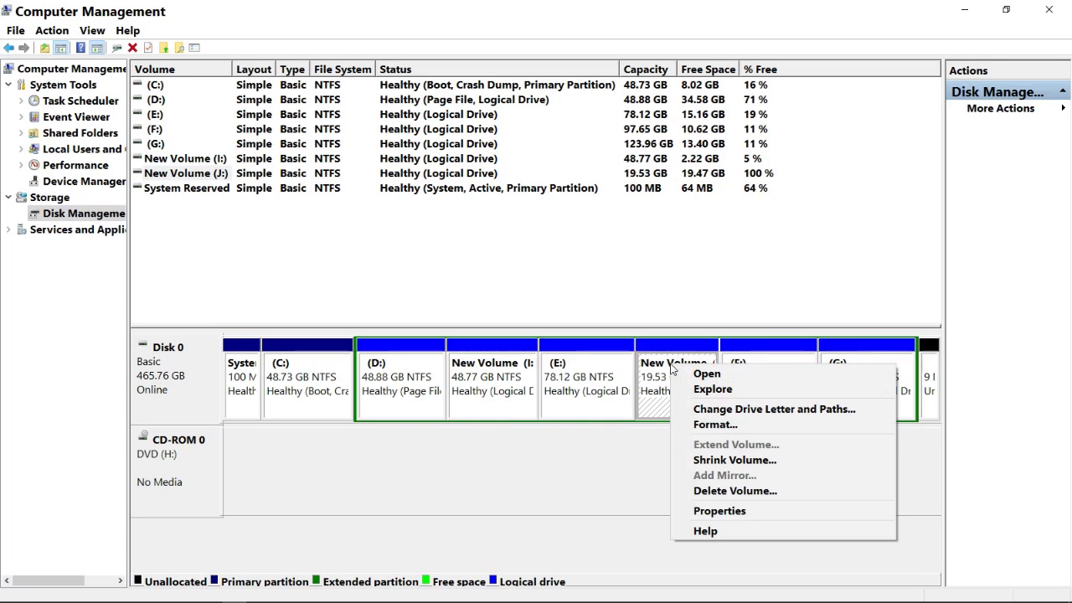
{"action": "left_click", "coordinate": [531, 387]}
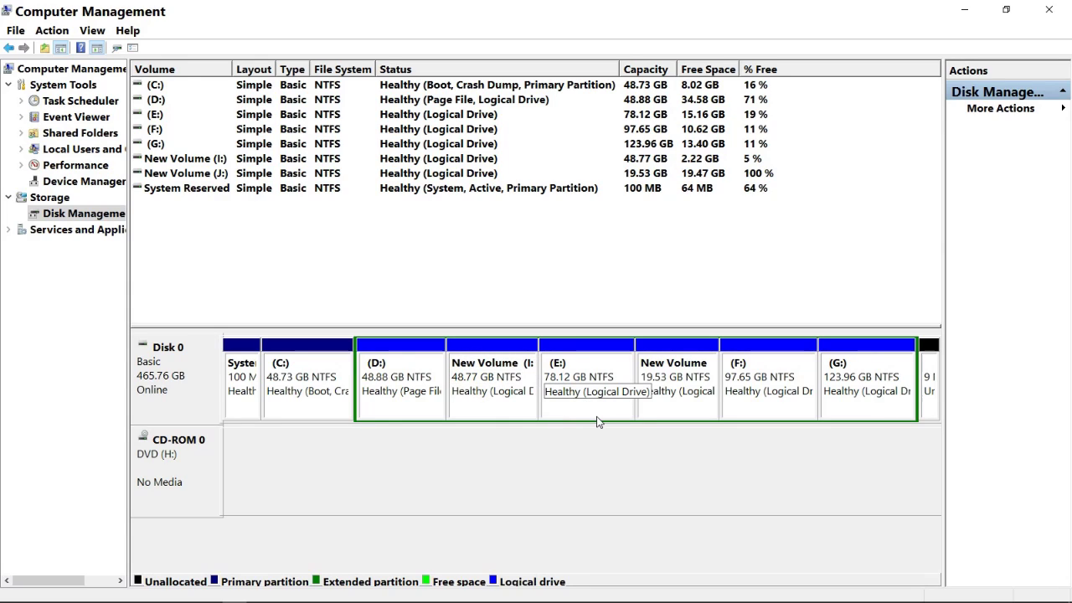
- Delete the volume New Volume (J:) on Disk 0 and accept erasing all its data
{"action": "right_click", "coordinate": [675, 368]}
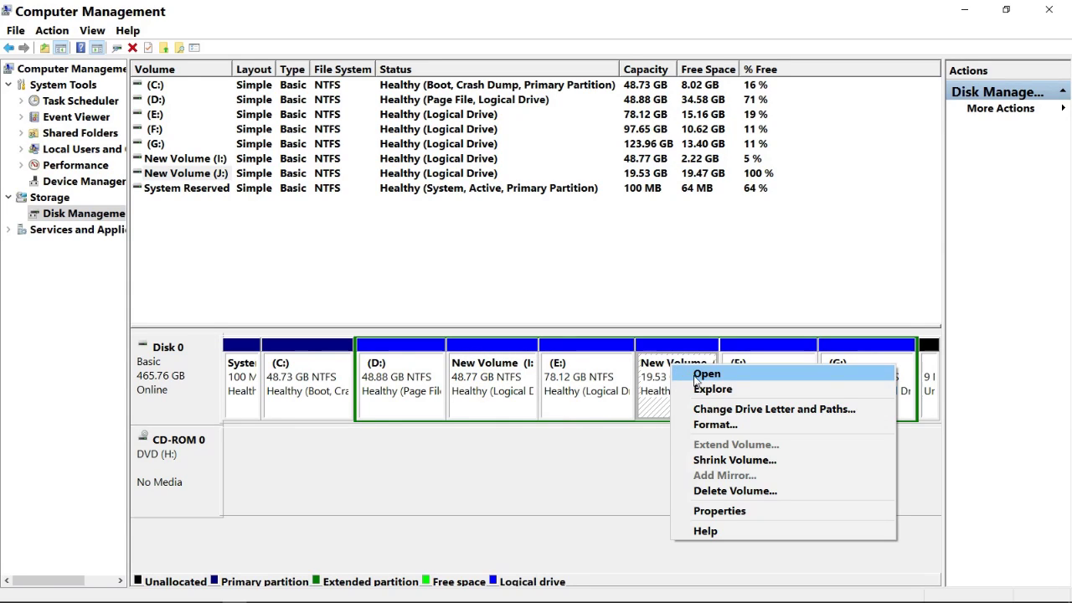
{"action": "left_click", "coordinate": [733, 492]}
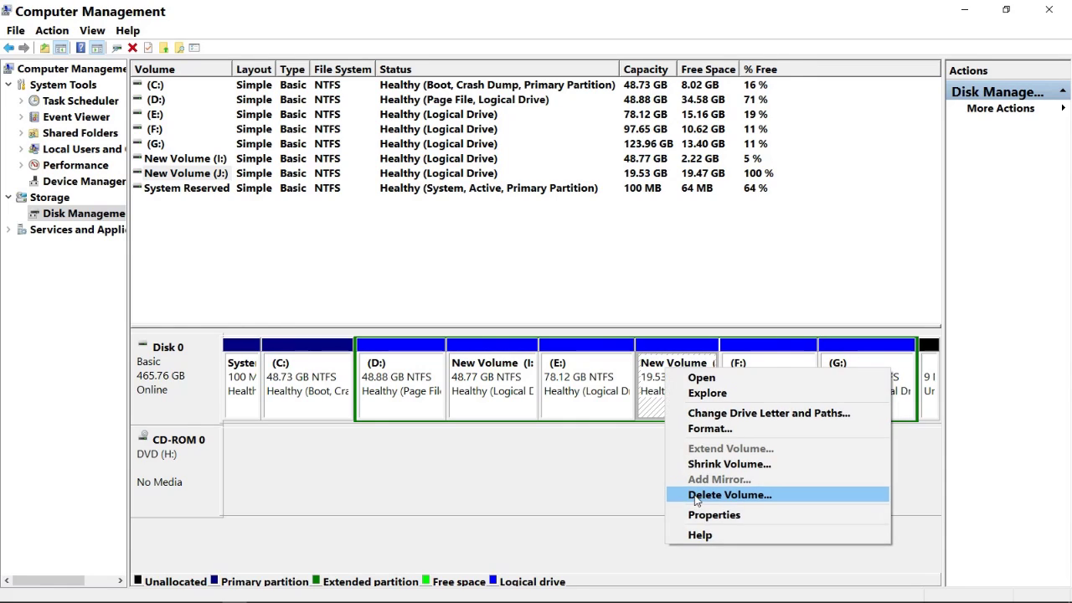
{"action": "left_click", "coordinate": [633, 375]}
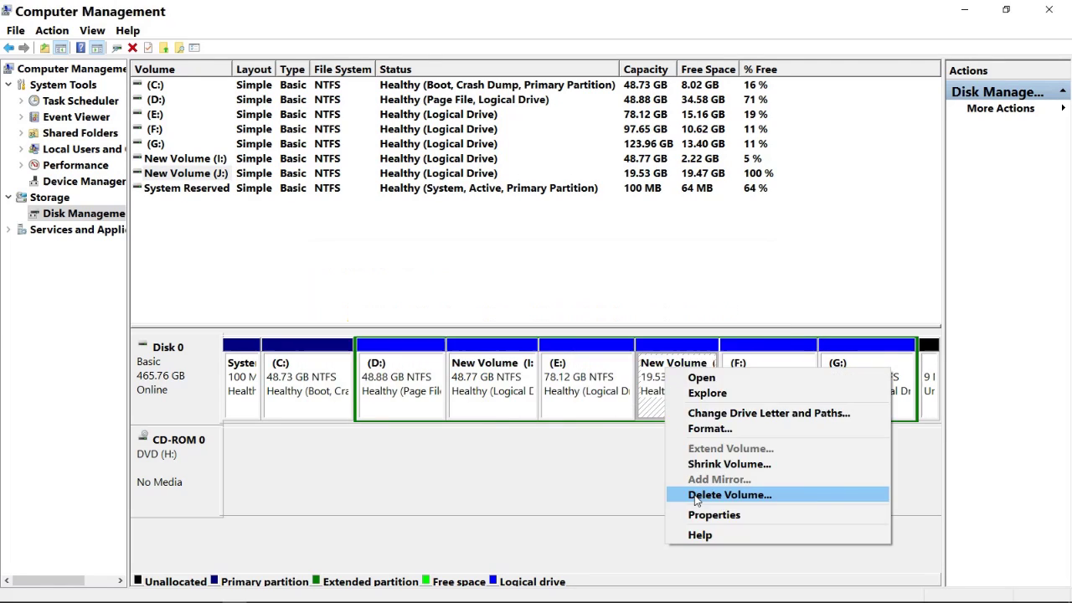
{"action": "left_click", "coordinate": [695, 495]}
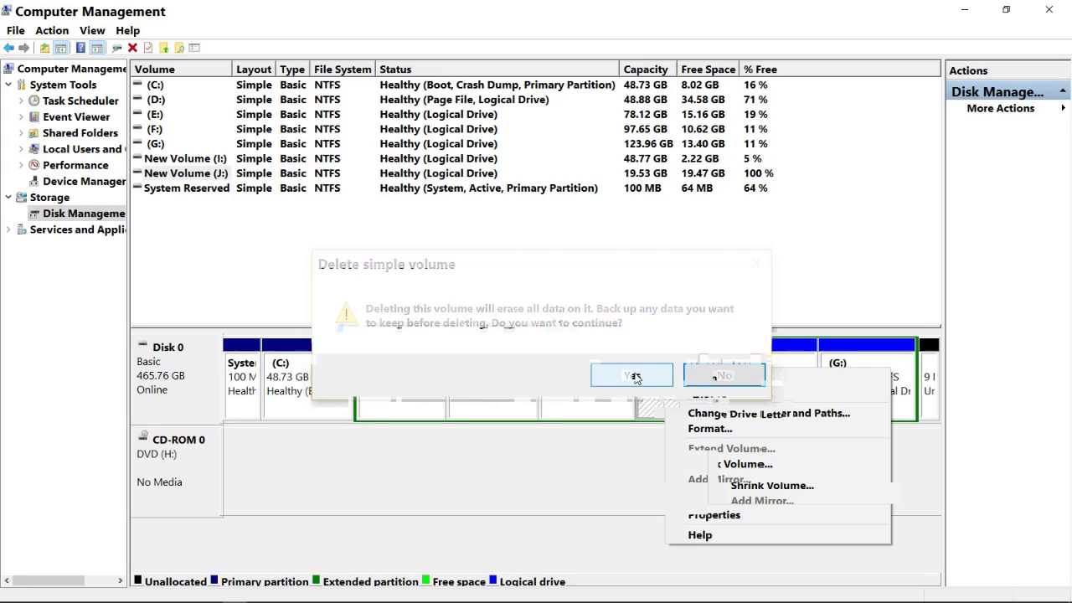
{"action": "left_click", "coordinate": [636, 376]}
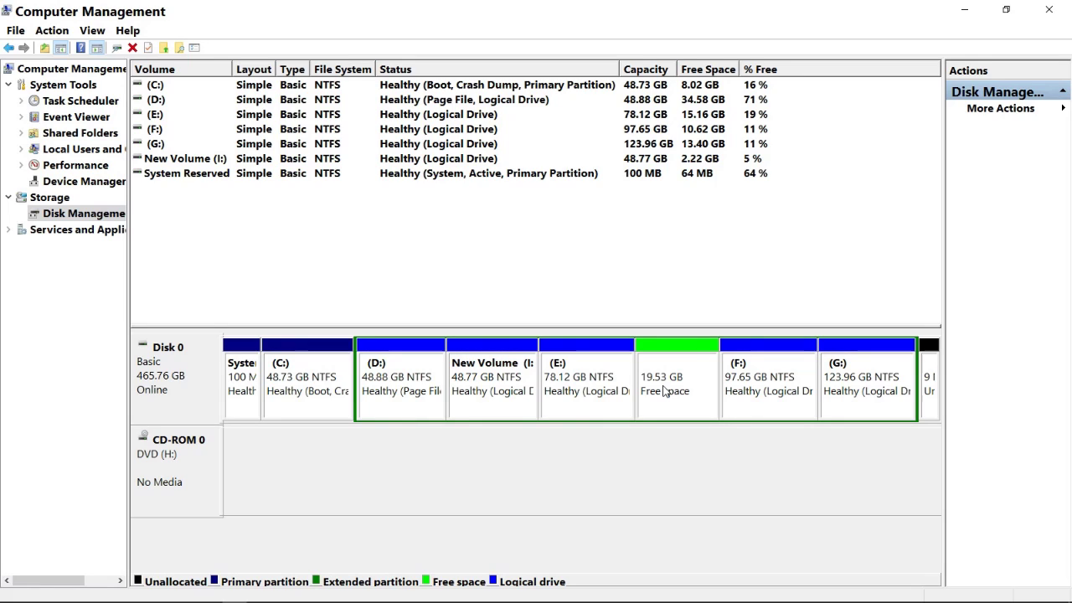
- Check the drive list and the size of Local Disk (E:) in This PC, and return to Disk Management
{"action": "key", "text": "alt+Tab"}
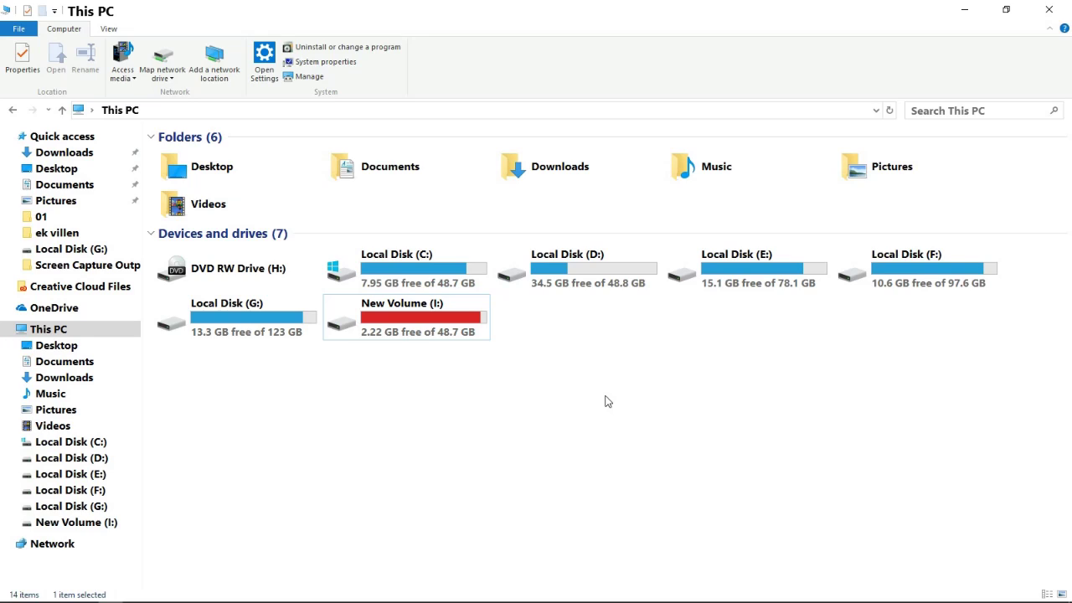
{"action": "mouse_move", "coordinate": [235, 593]}
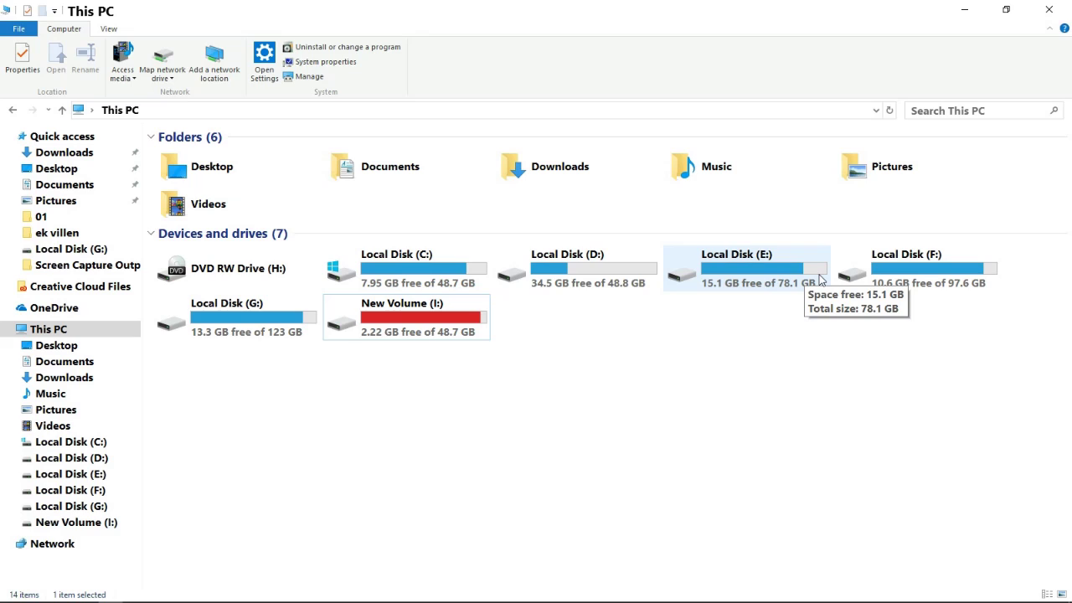
{"action": "left_click", "coordinate": [247, 525]}
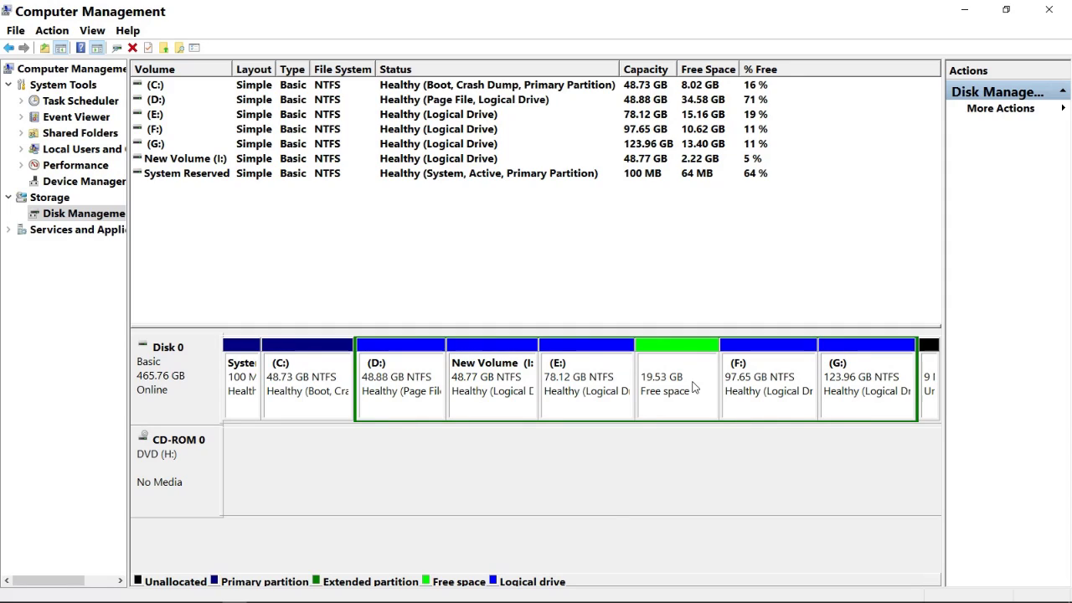
- Extend volume E: with 19999 MB of the adjacent free space on Disk 0
{"action": "right_click", "coordinate": [590, 380]}
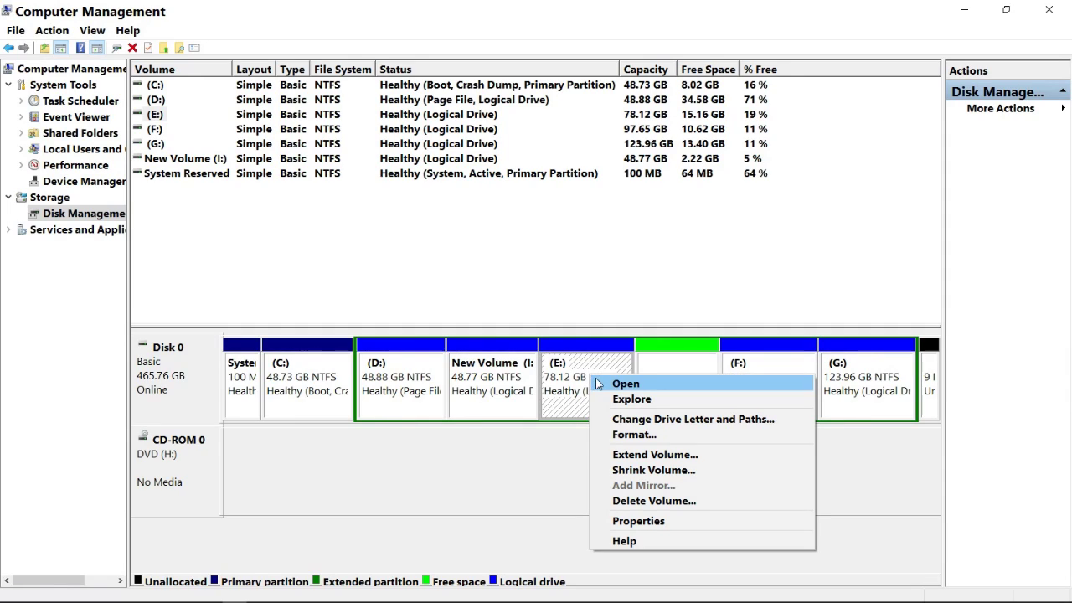
{"action": "left_click", "coordinate": [623, 456]}
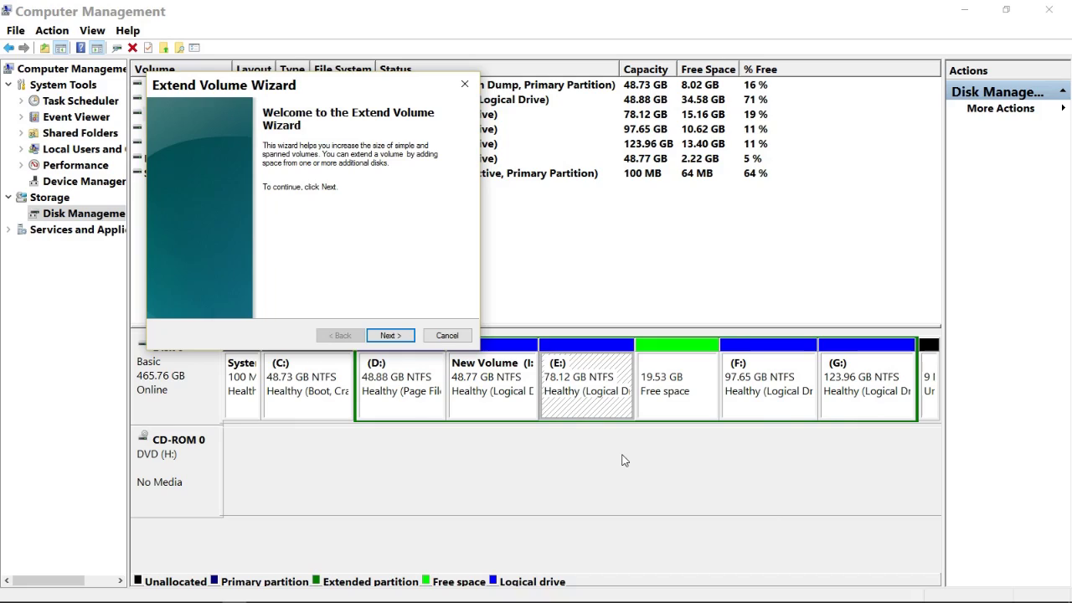
{"action": "left_click", "coordinate": [394, 337]}
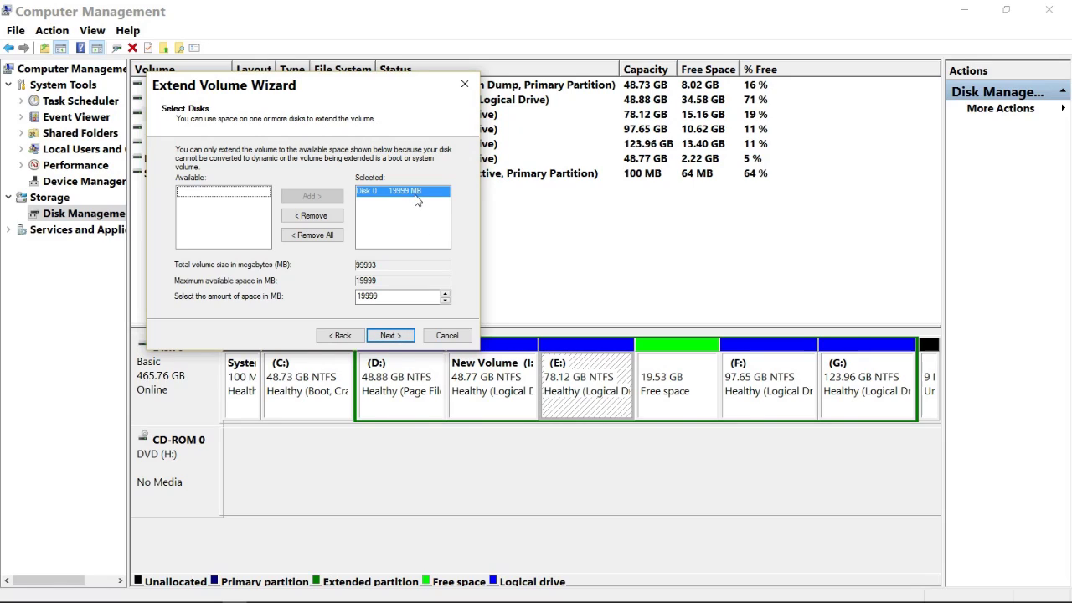
{"action": "left_click", "coordinate": [401, 337]}
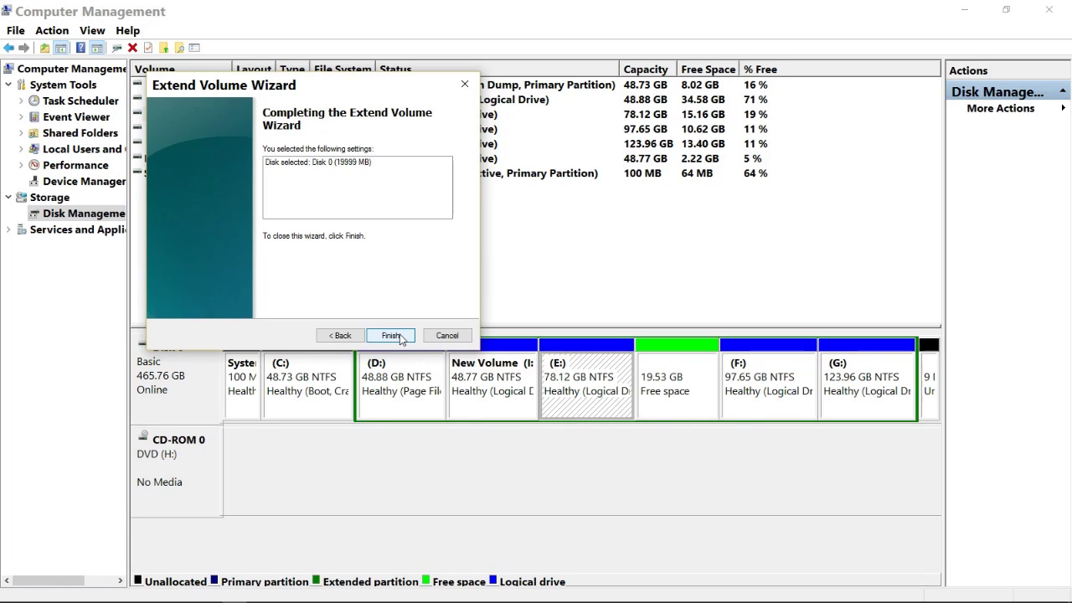
{"action": "left_click", "coordinate": [391, 335]}
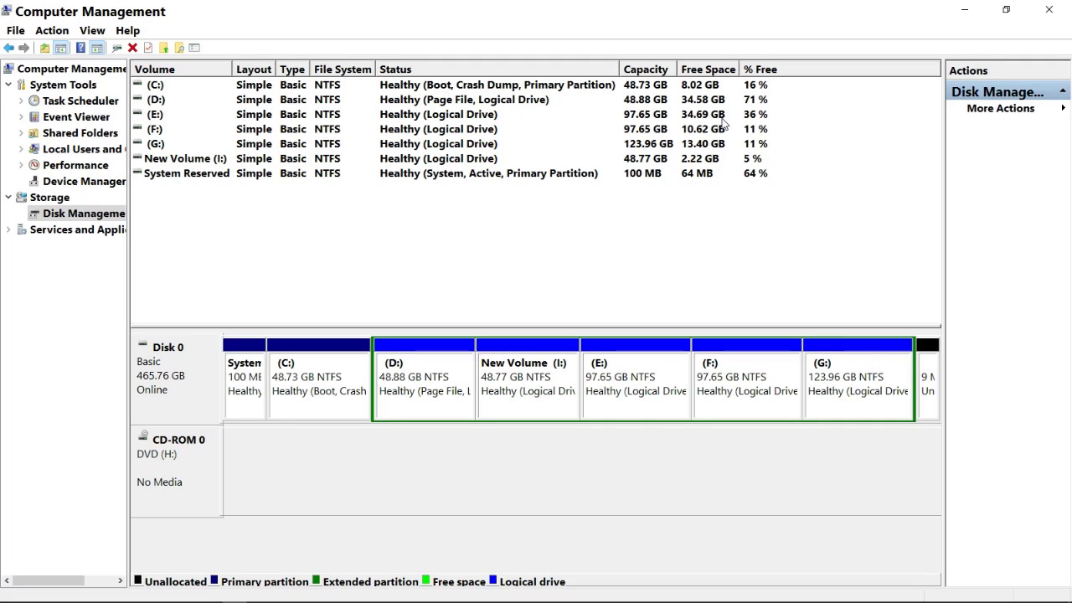
- Refresh This PC and check the free space and total size of Local Disk (E:)
{"action": "right_click", "coordinate": [734, 397]}
{"action": "left_click", "coordinate": [768, 459]}
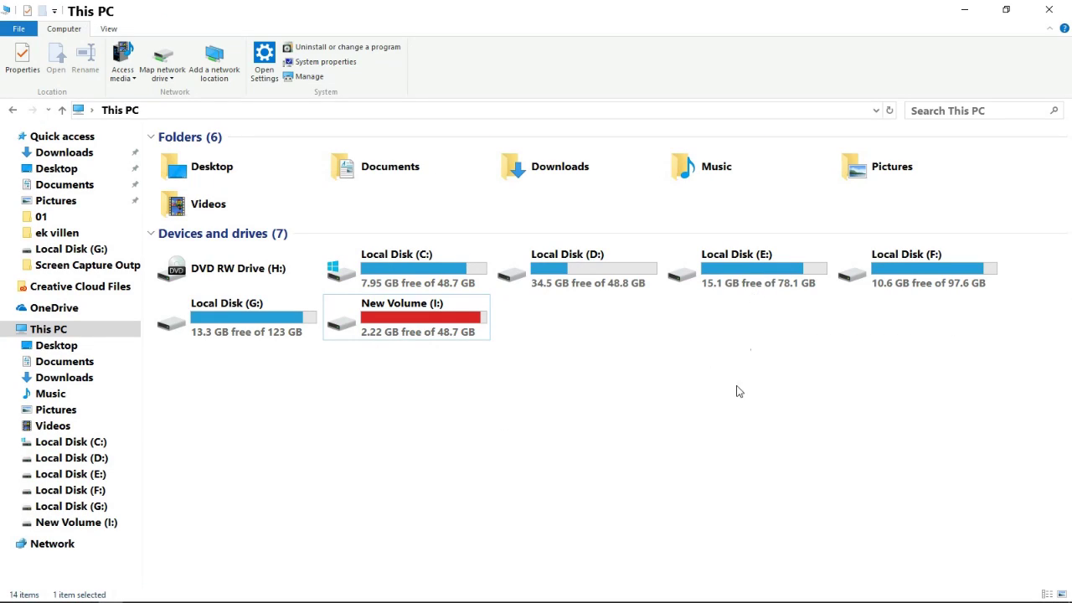
{"action": "right_click", "coordinate": [735, 397]}
{"action": "left_click", "coordinate": [767, 458]}
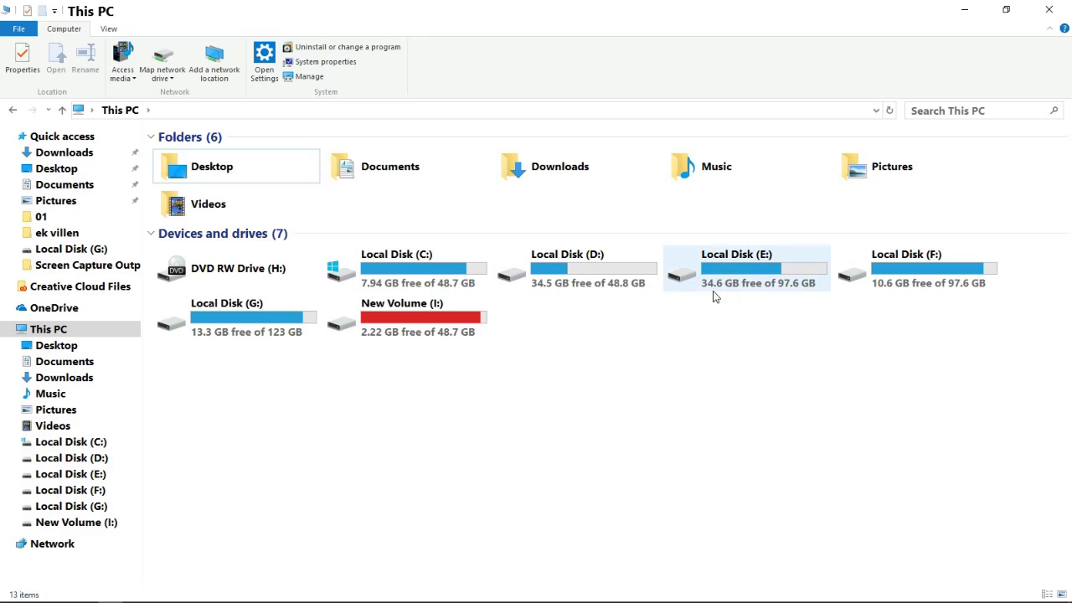
{"action": "mouse_move", "coordinate": [730, 295]}
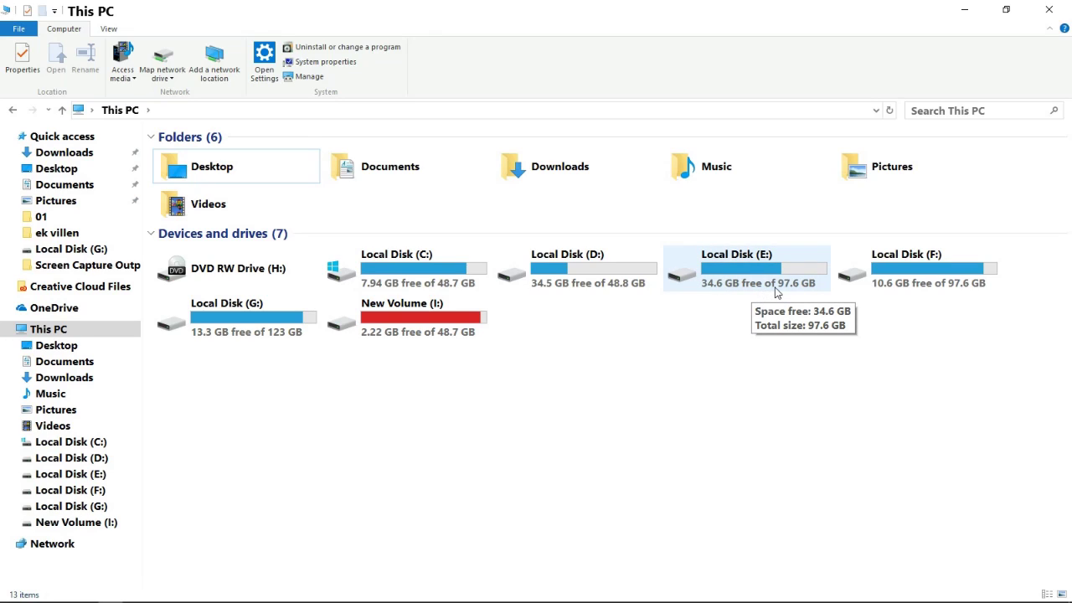